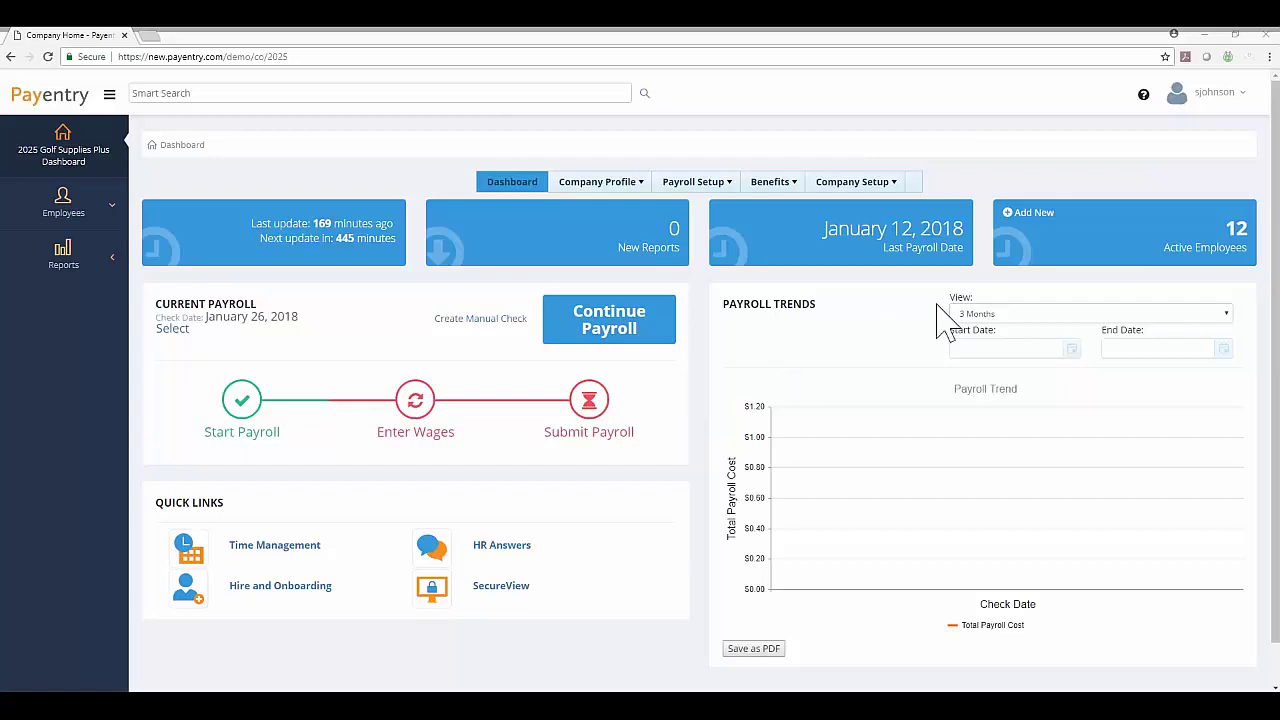
From Active Employees sorted by last name, open the department 800 - Charlotte employee's Employee Home.
click(1105, 245)
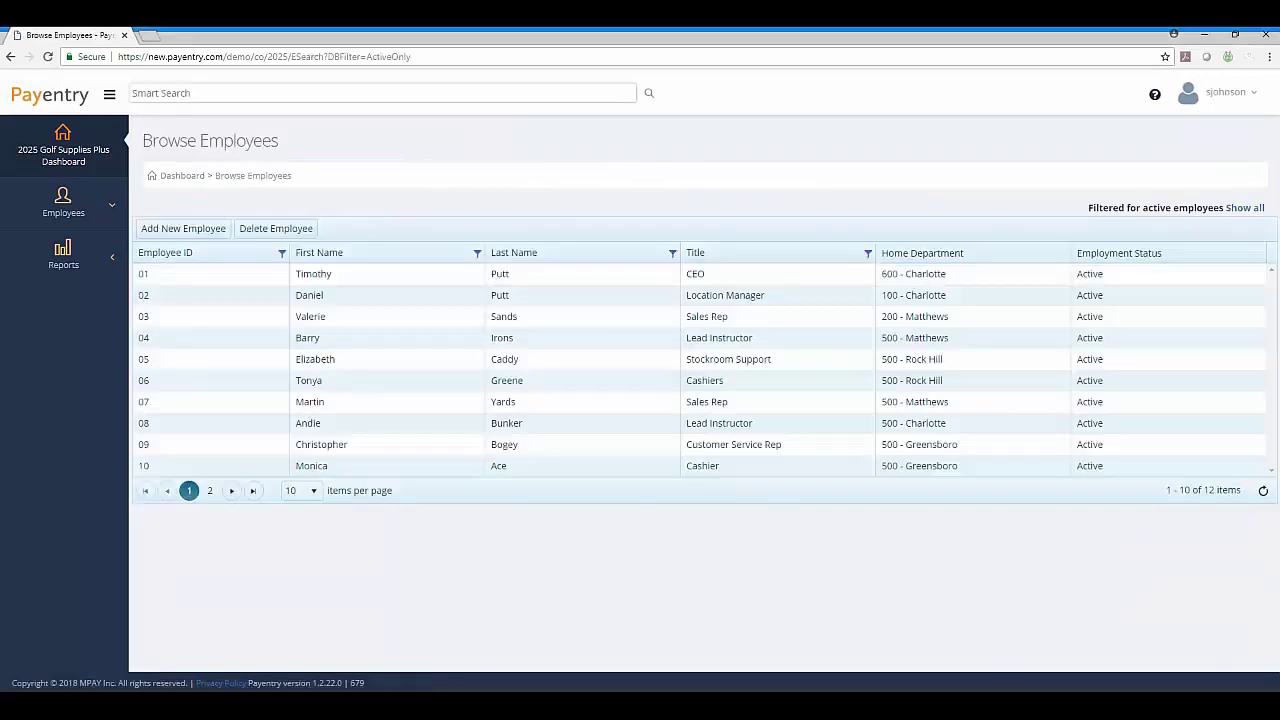
click(524, 258)
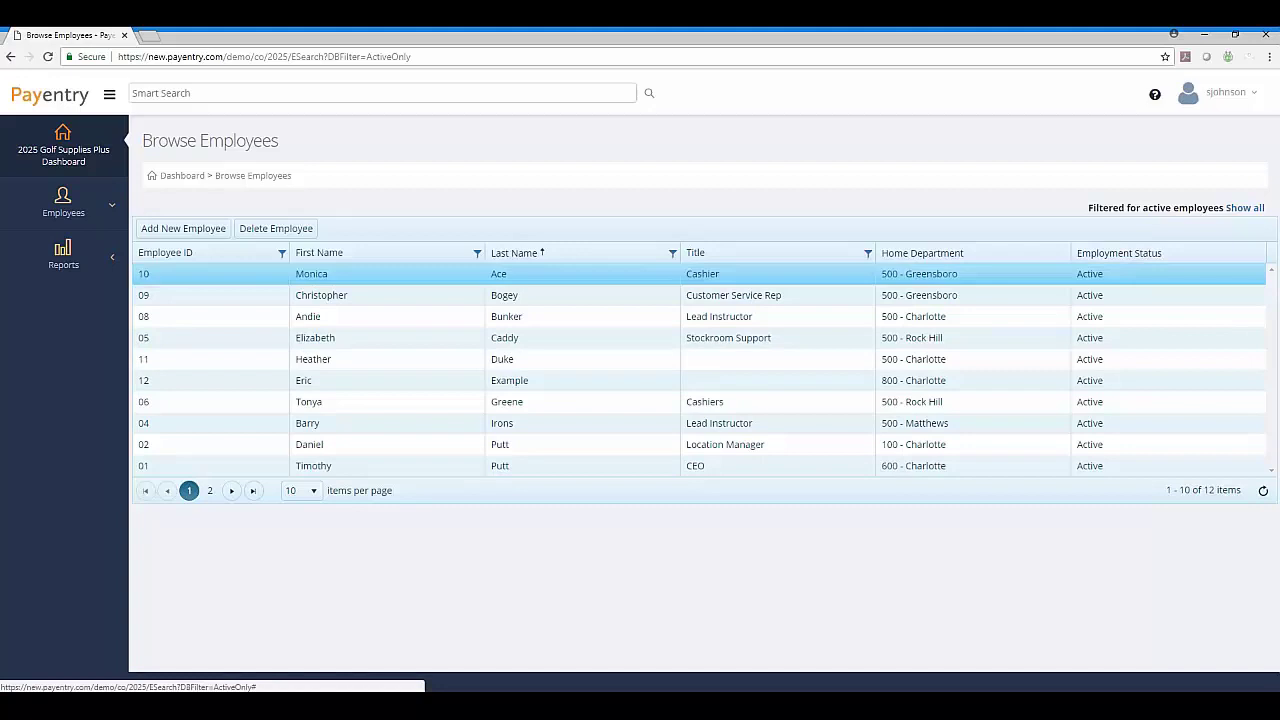
click(505, 378)
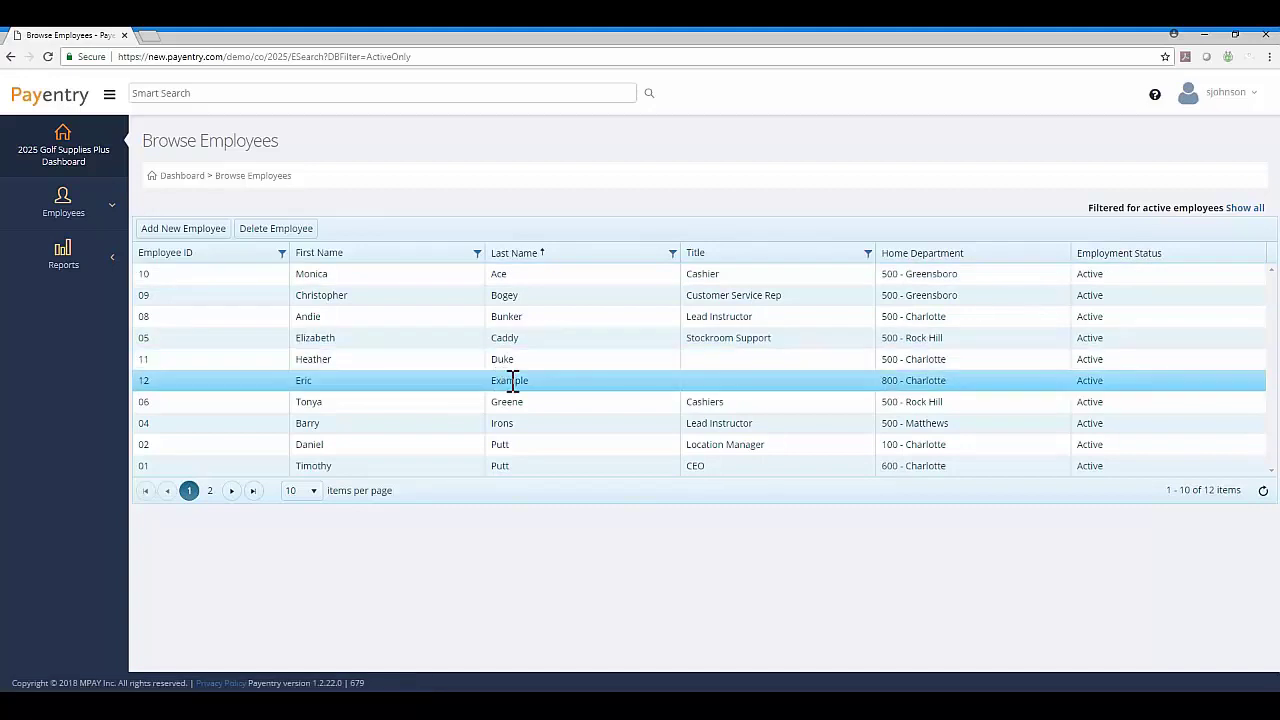
double_click(512, 380)
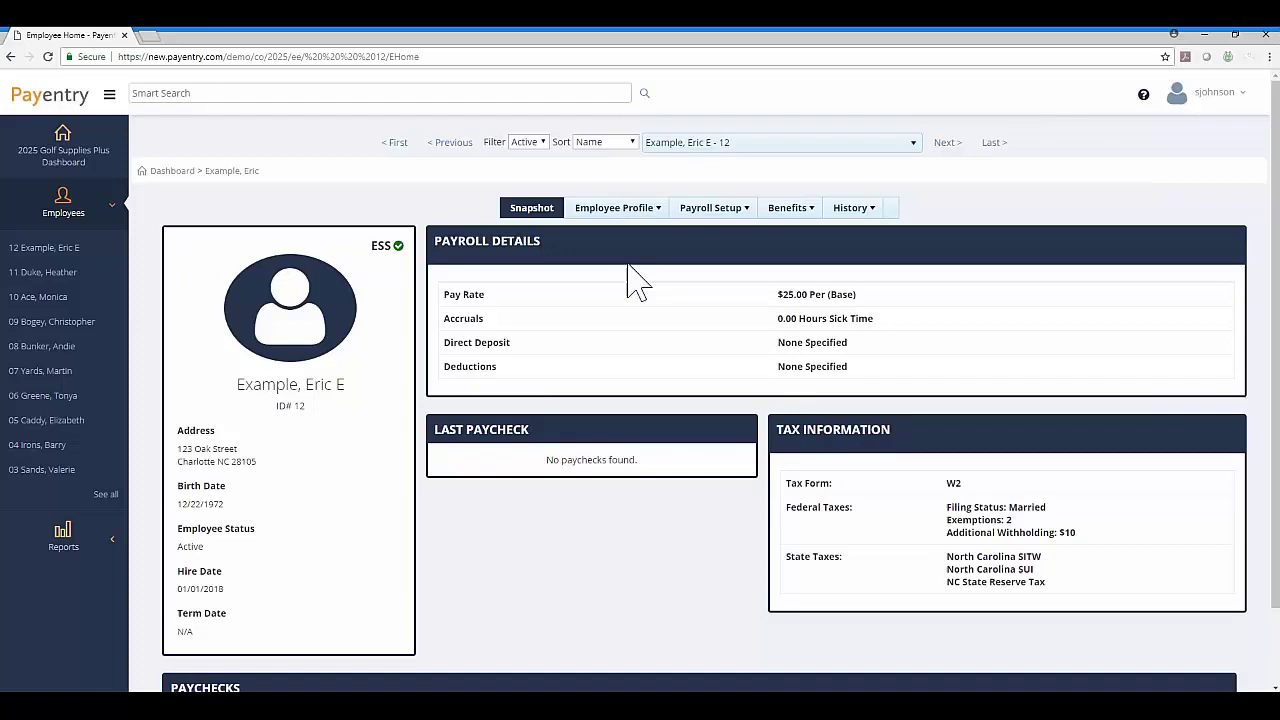
Go to the employee's Payroll Setup Direct Deposit section.
click(709, 212)
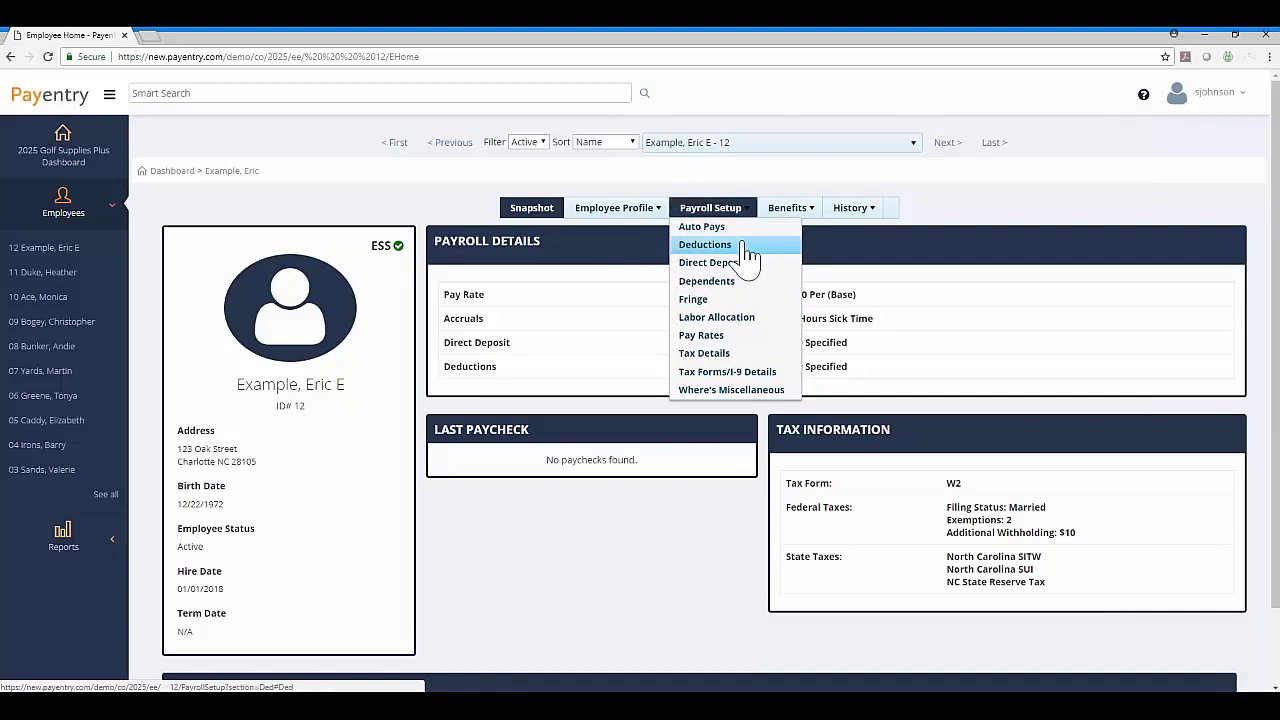
click(742, 270)
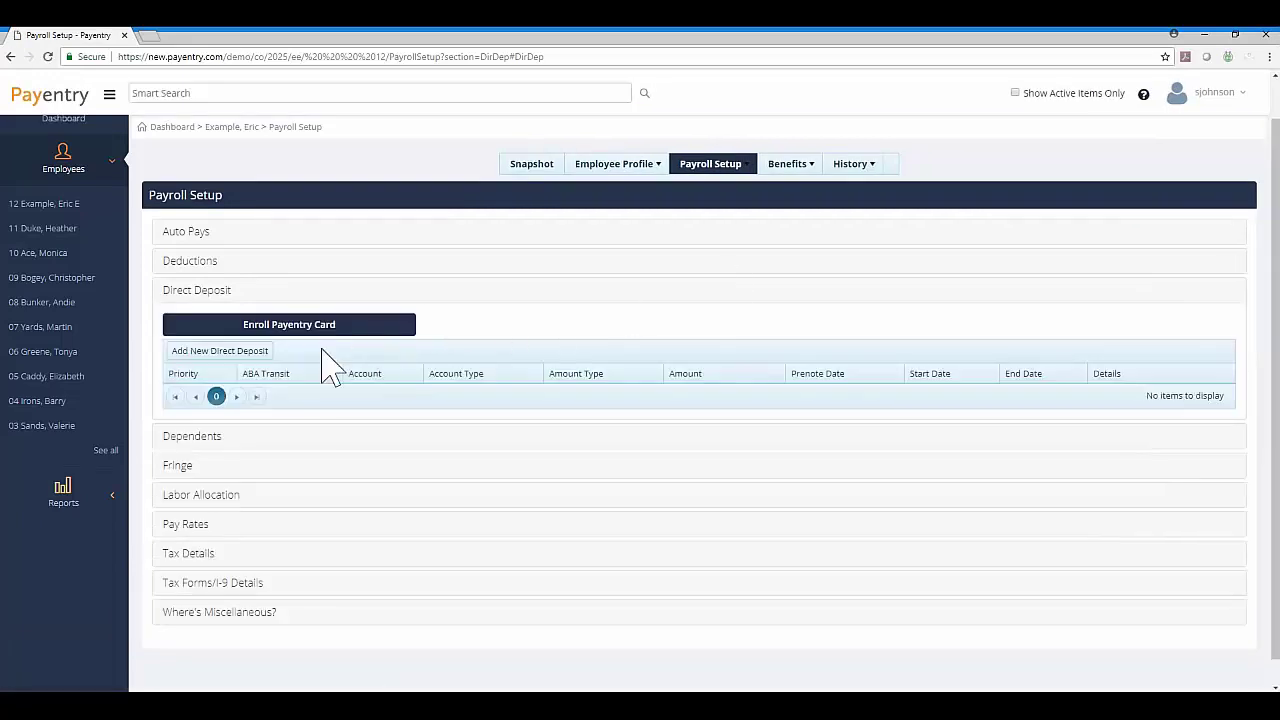
Start a new direct deposit entry for the employee.
click(226, 359)
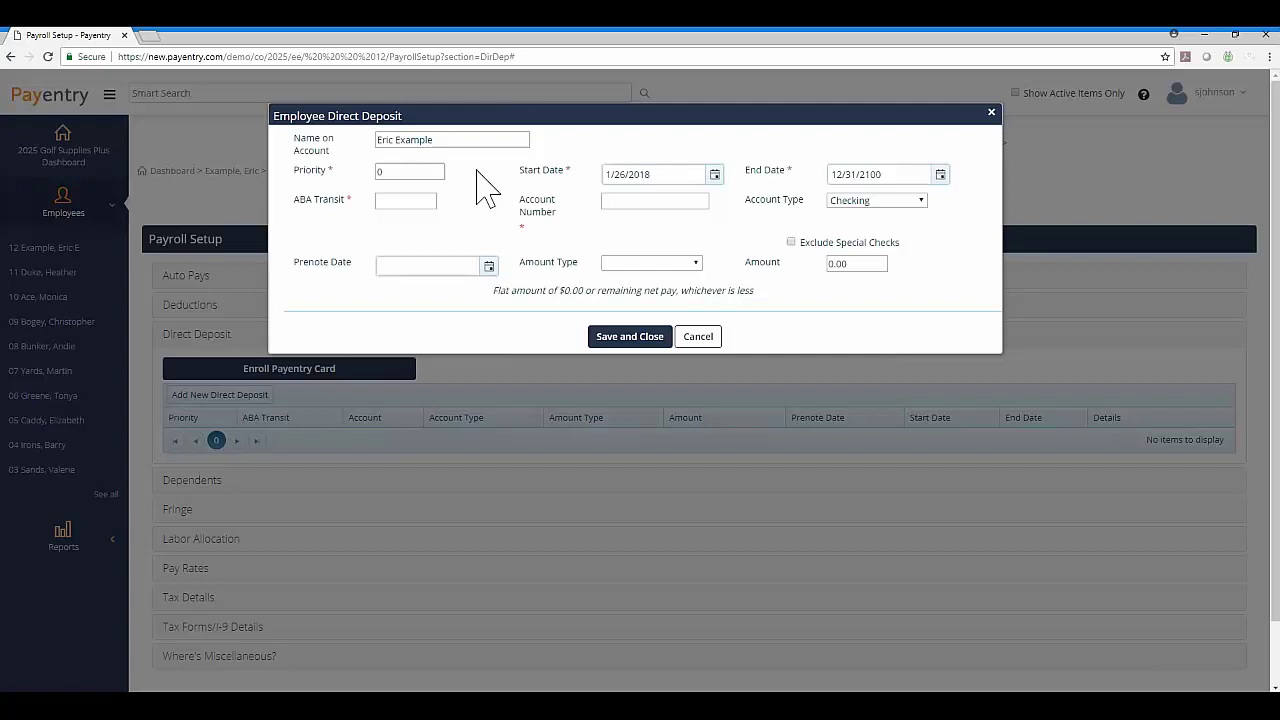
Set Priority to 99, keeping start date 01/26/2018 and end date 12/31/2100.
click(400, 172)
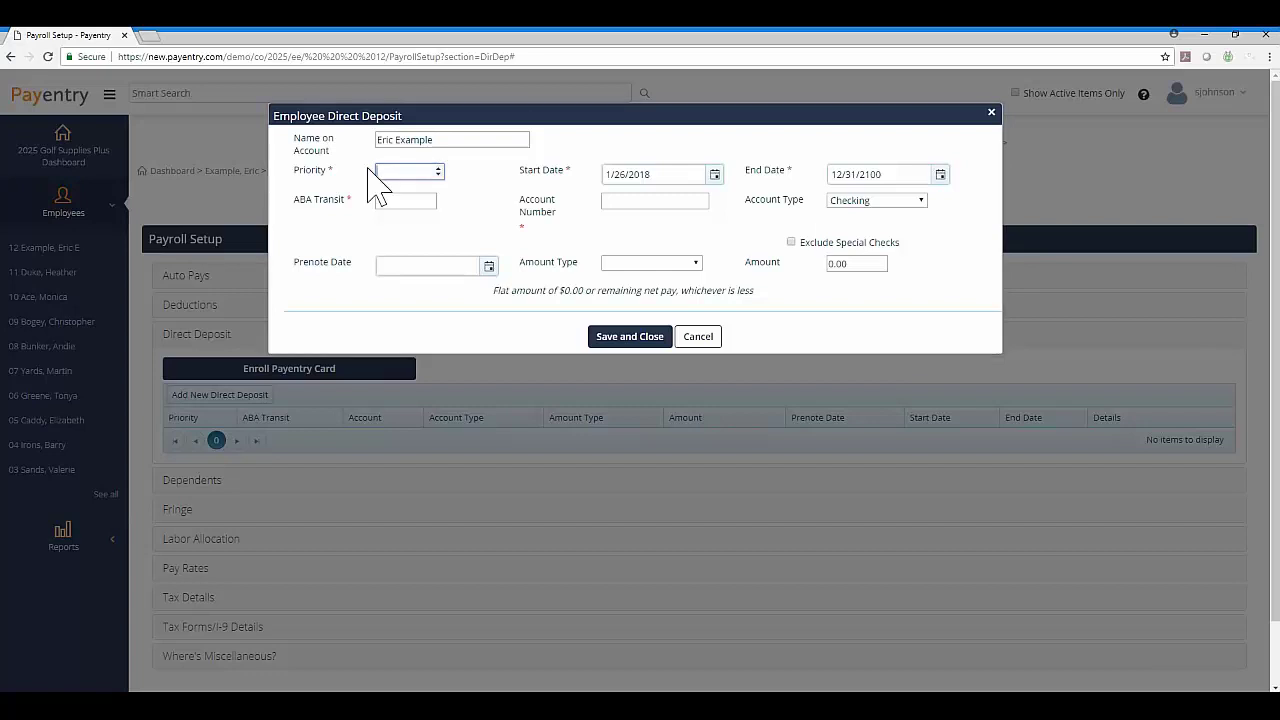
text(99)
key(Tab)
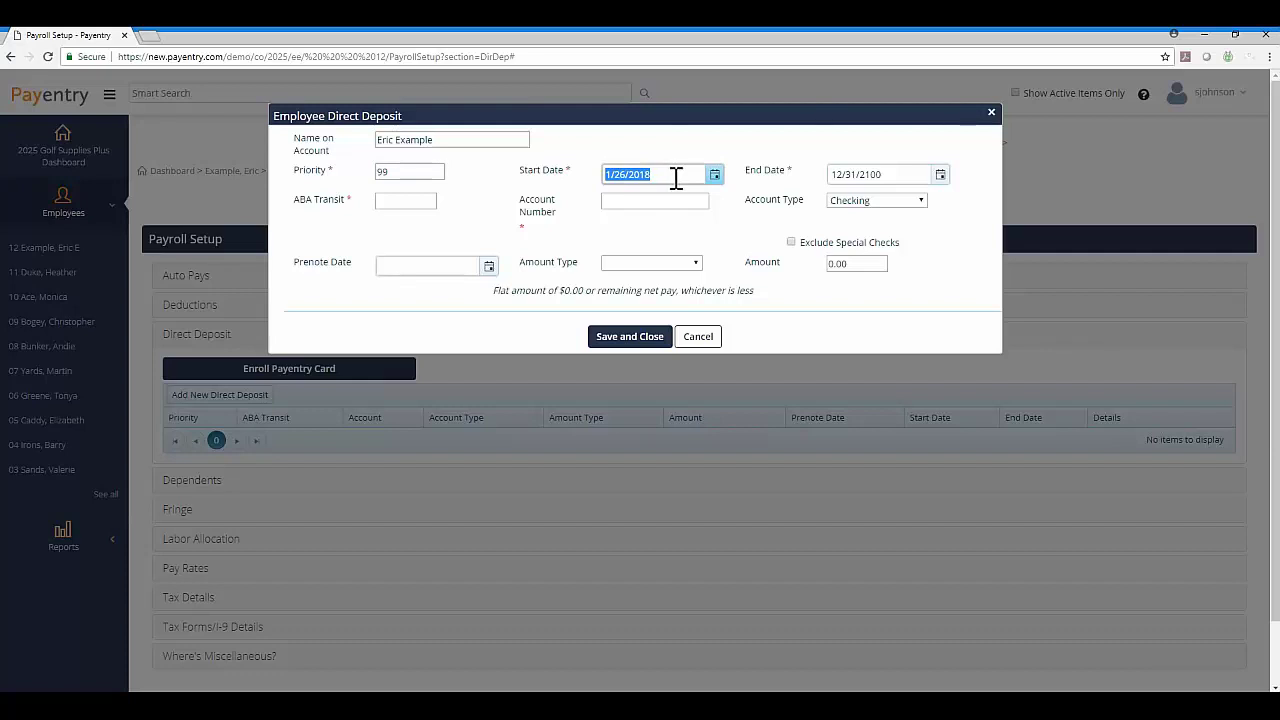
key(Tab)
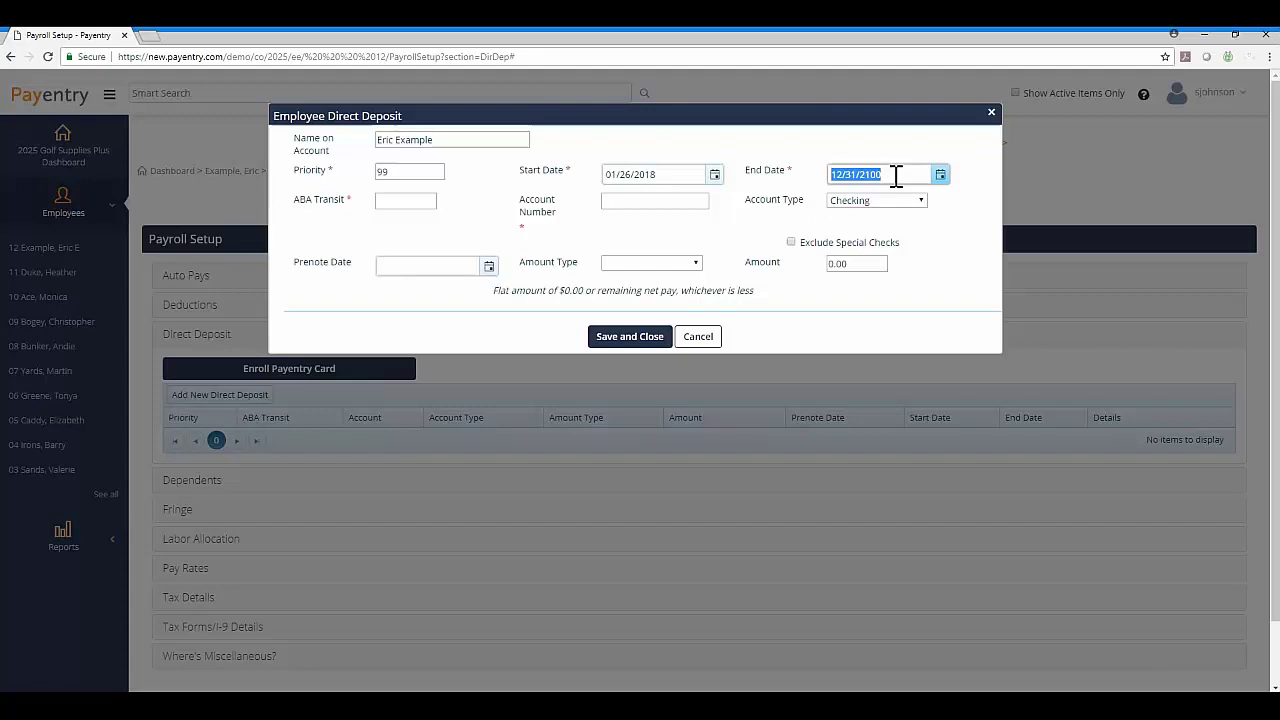
Enter the bank's ABA routing number and the account number, keeping Checking as account type.
key(Tab)
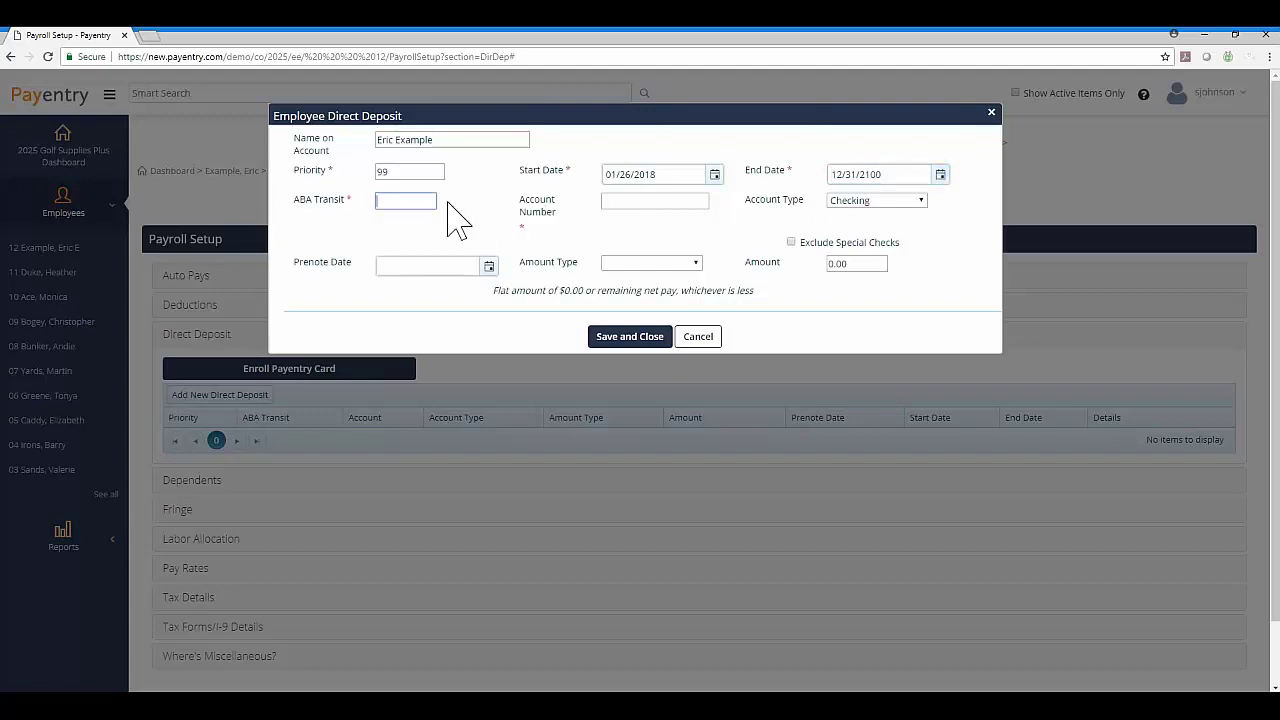
text(053000196)
key(Tab)
text(12)
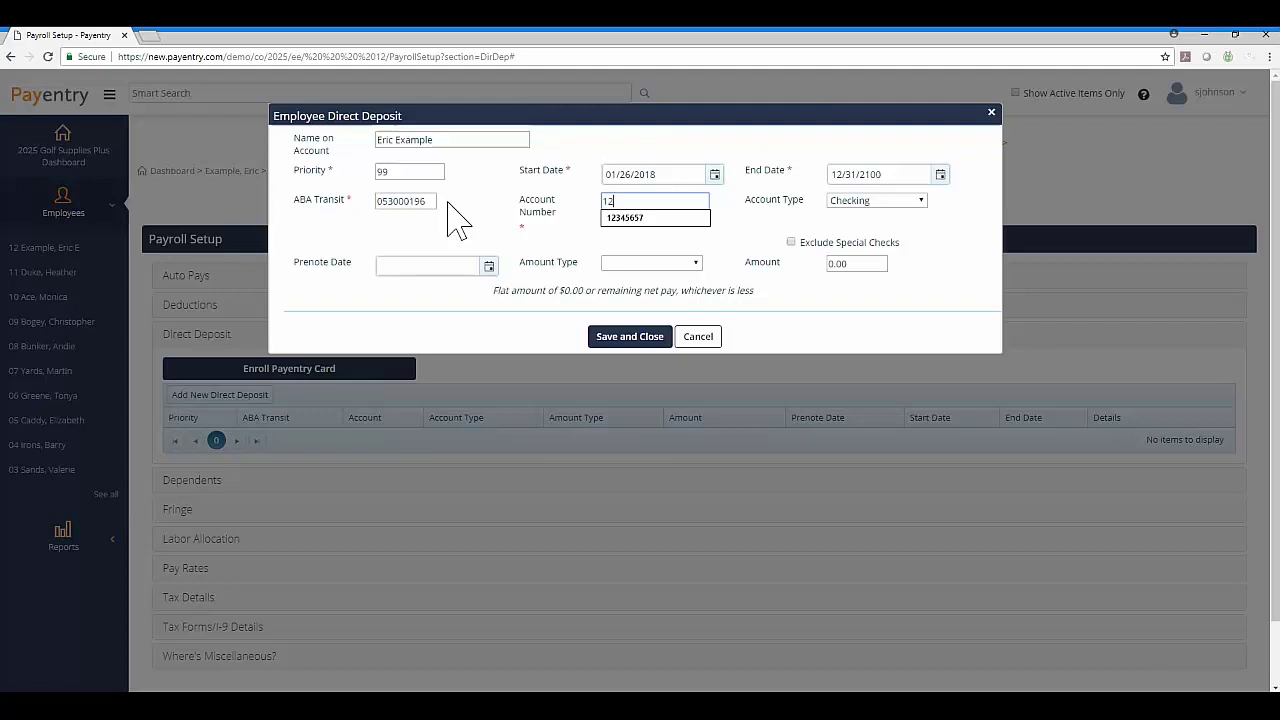
text(34567)
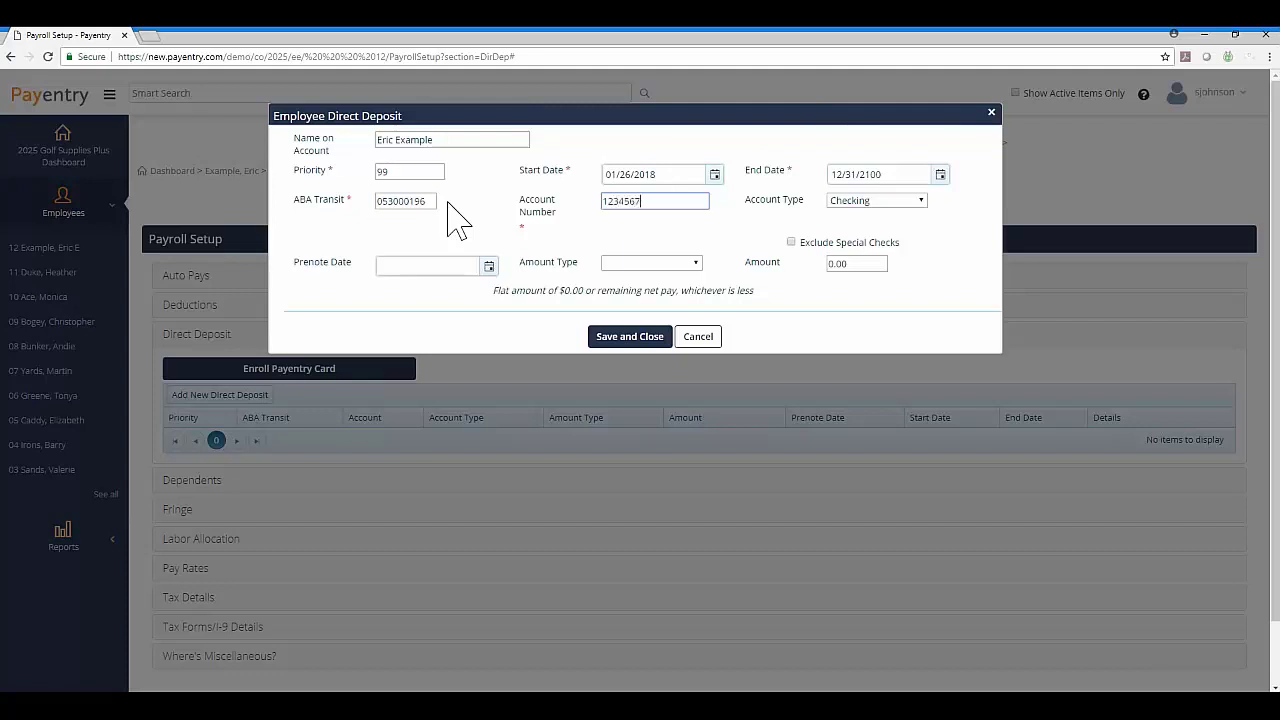
key(Tab)
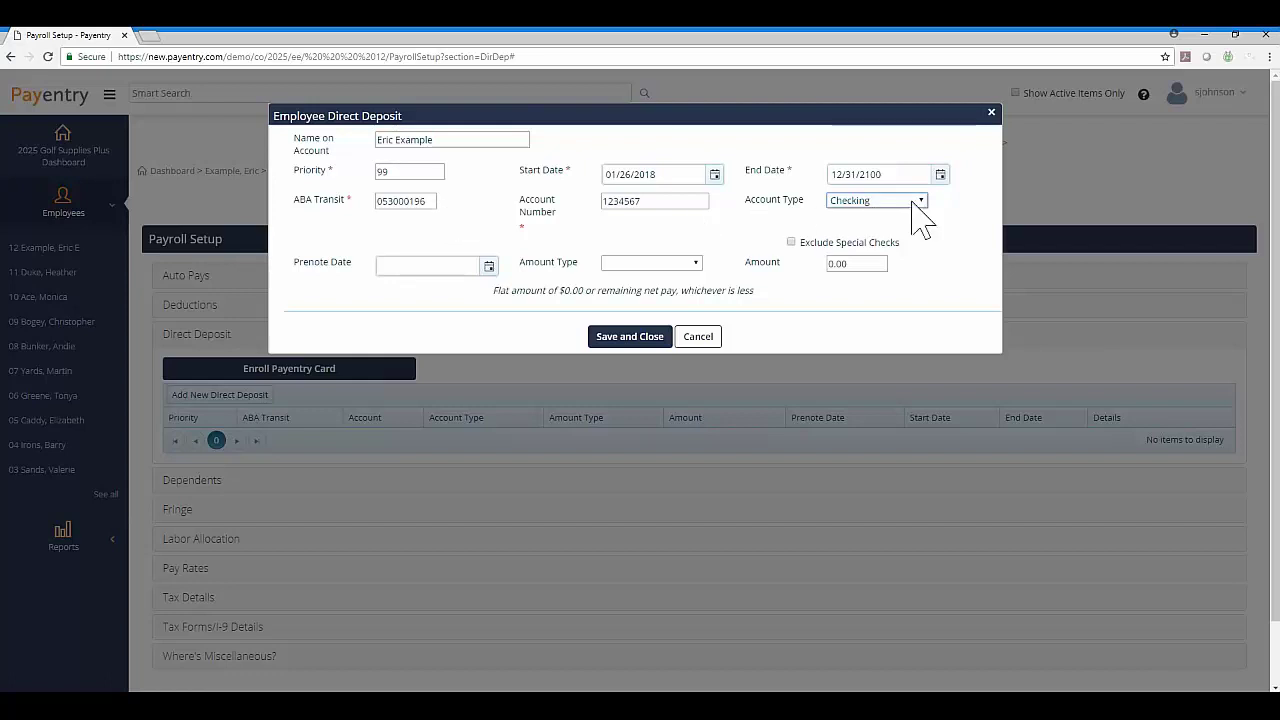
click(917, 201)
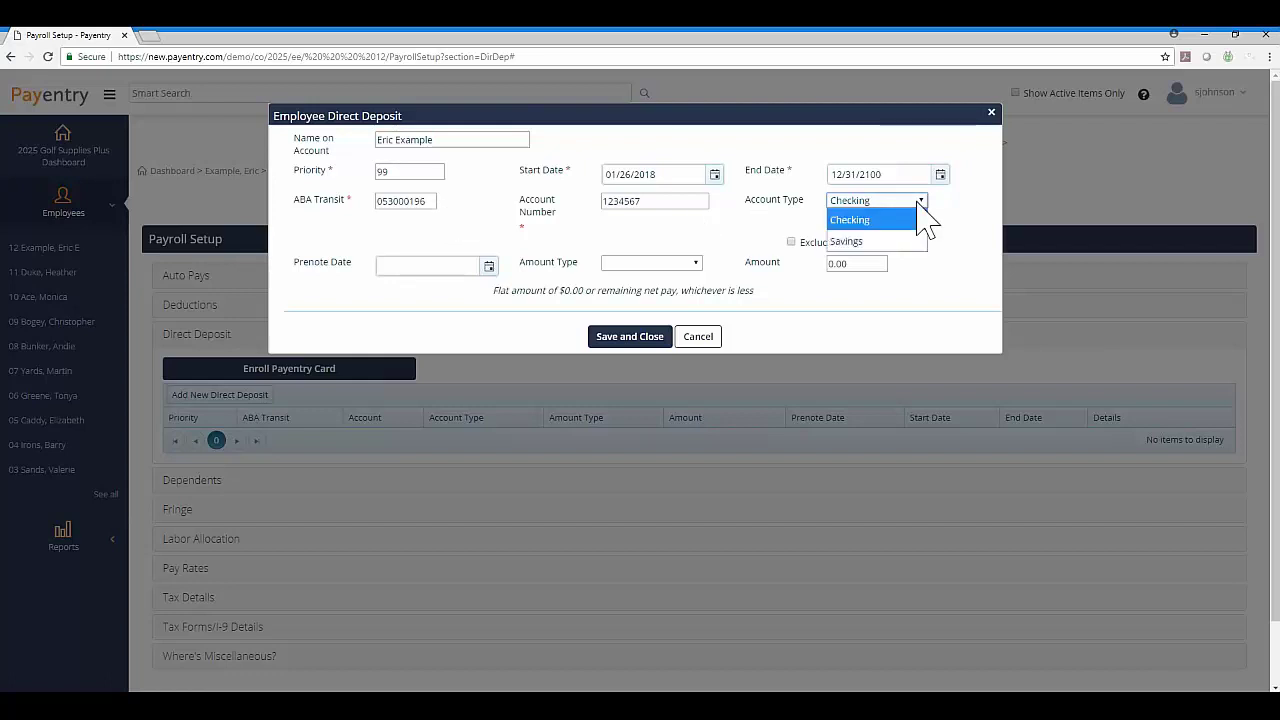
click(870, 222)
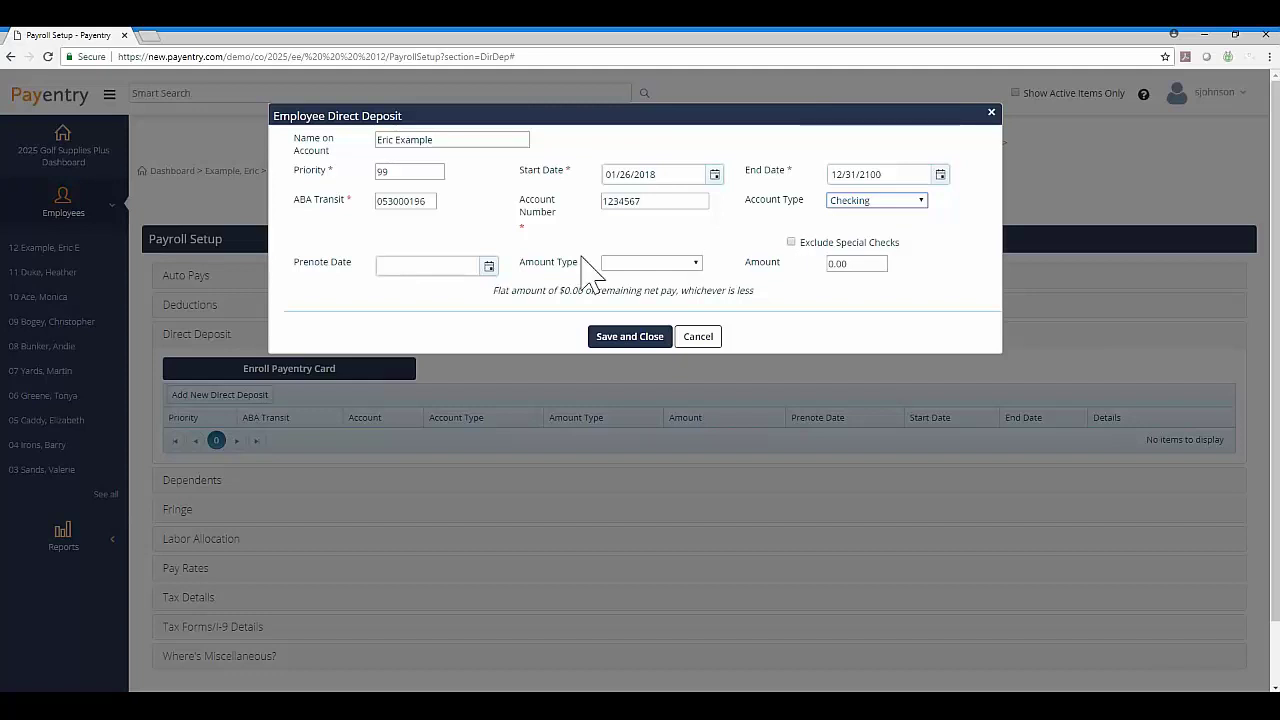
Enter 12/01/2017 as the direct deposit's prenote date.
click(463, 268)
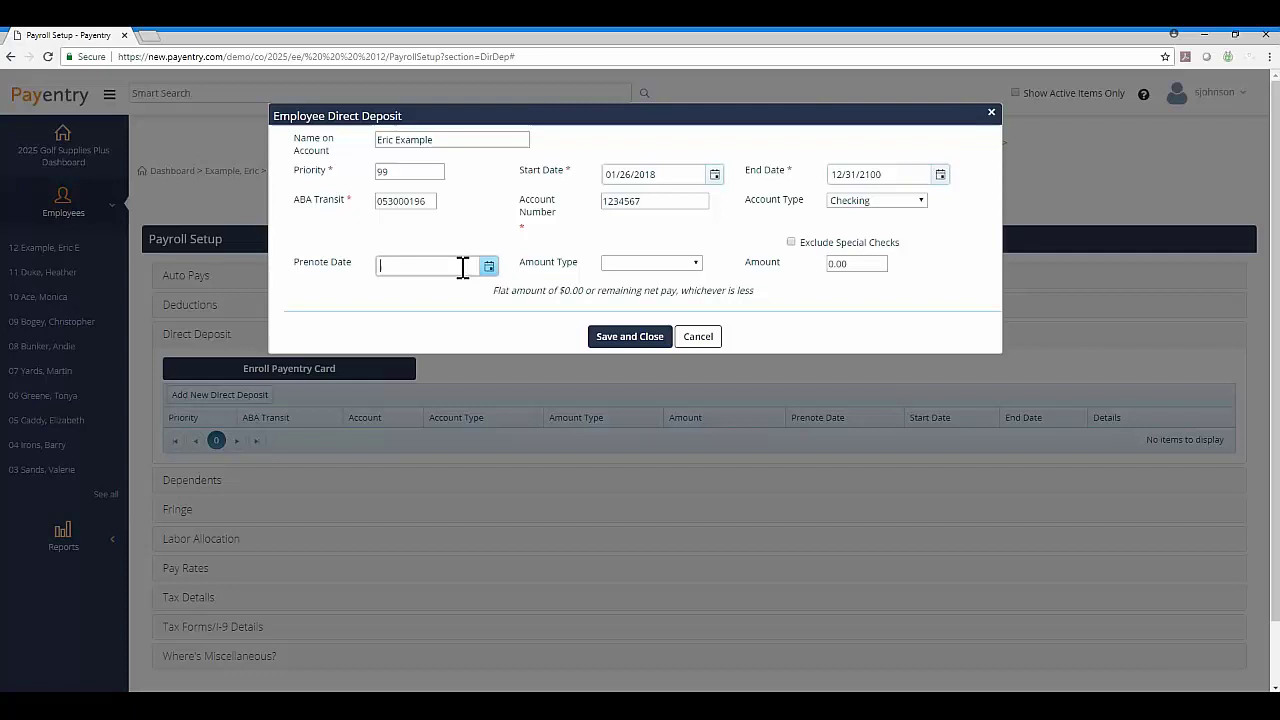
text(12/01/2017)
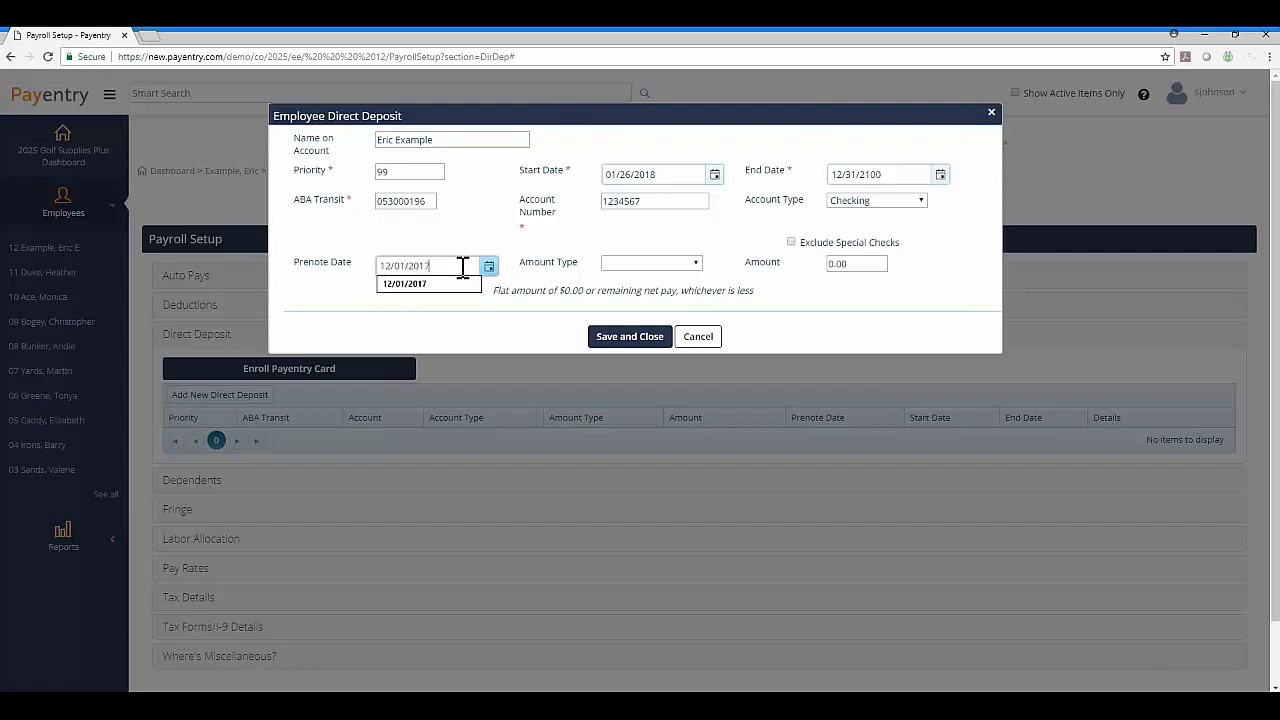
key(Tab)
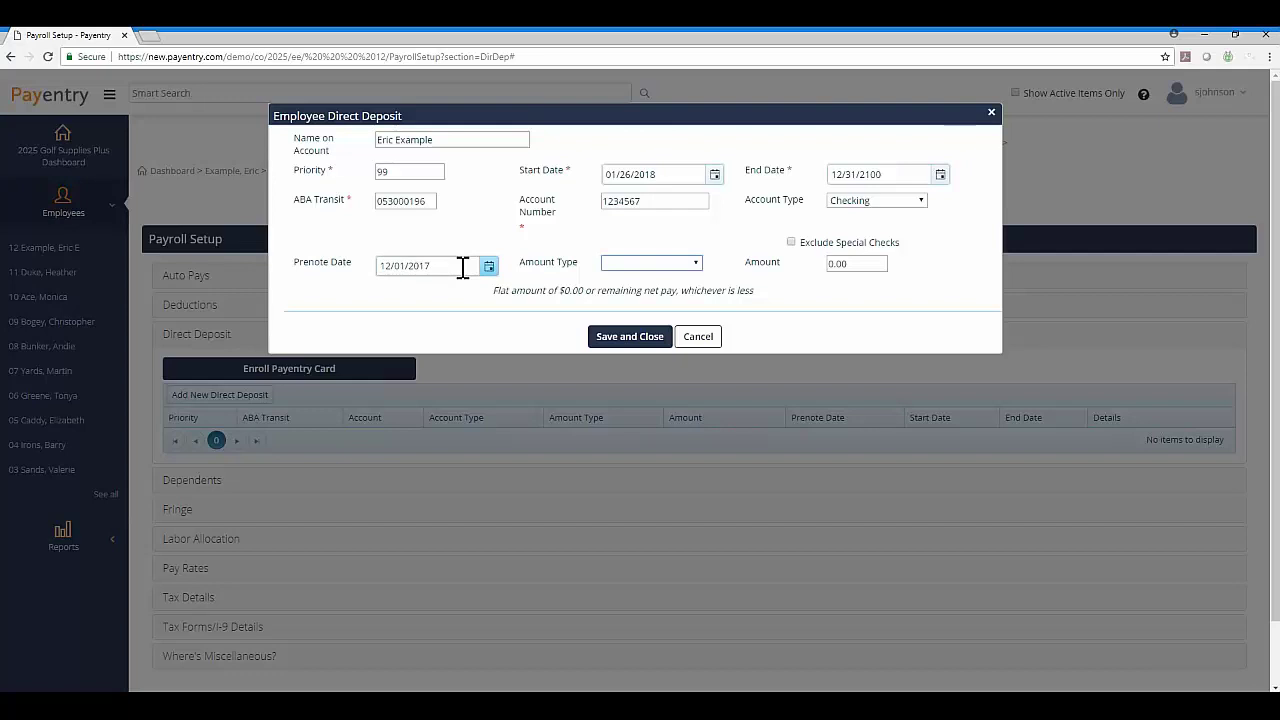
Compare the Flat Amount and Net minus flat amt options, then settle on Percentage as amount type.
click(696, 265)
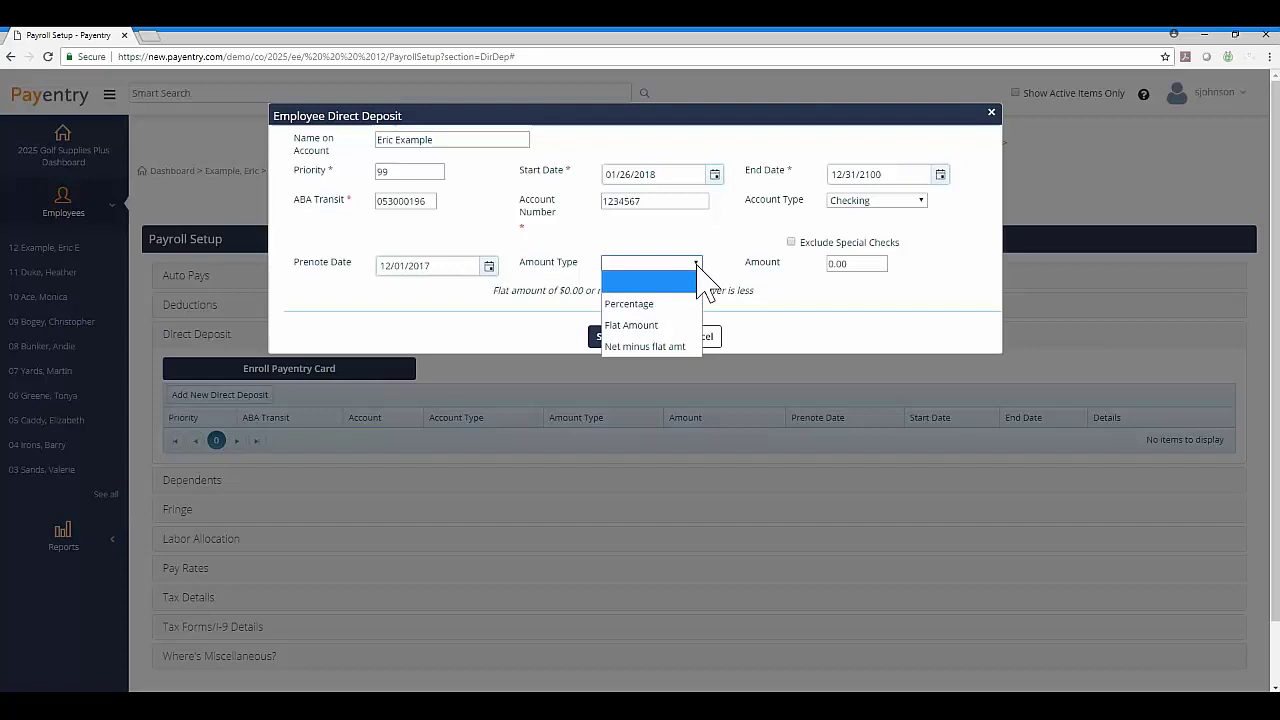
click(690, 304)
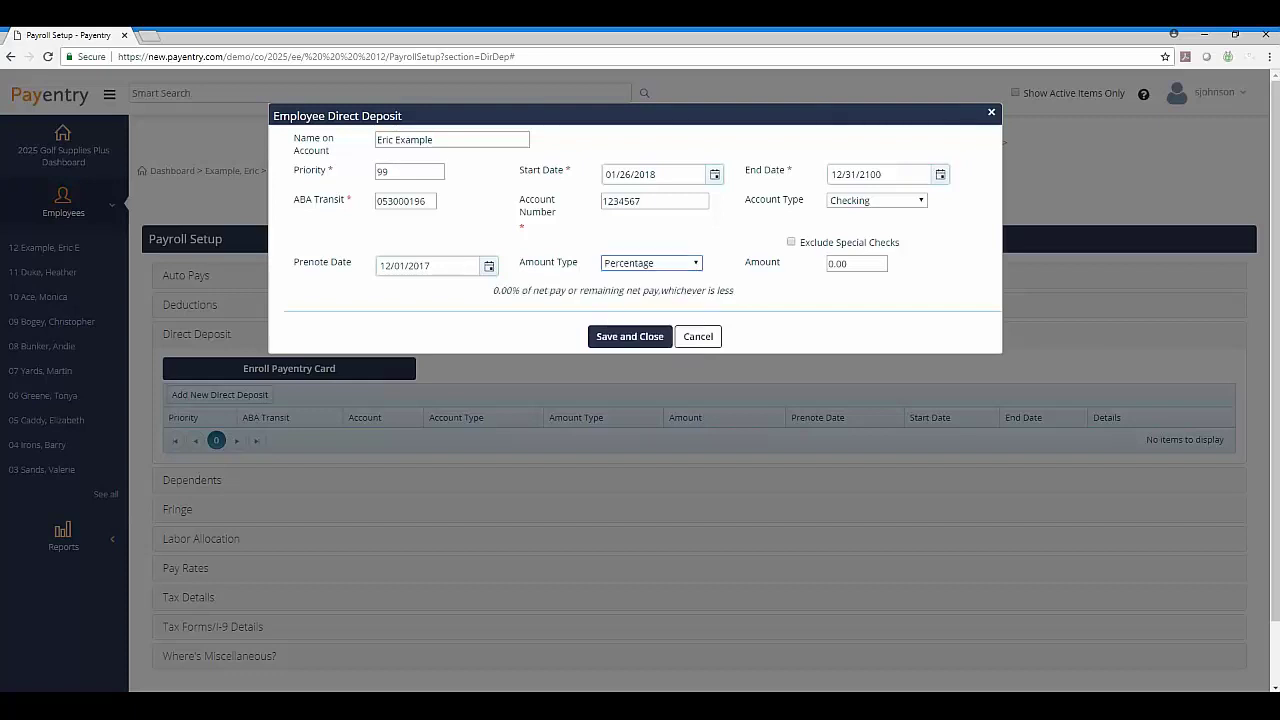
click(698, 263)
click(665, 320)
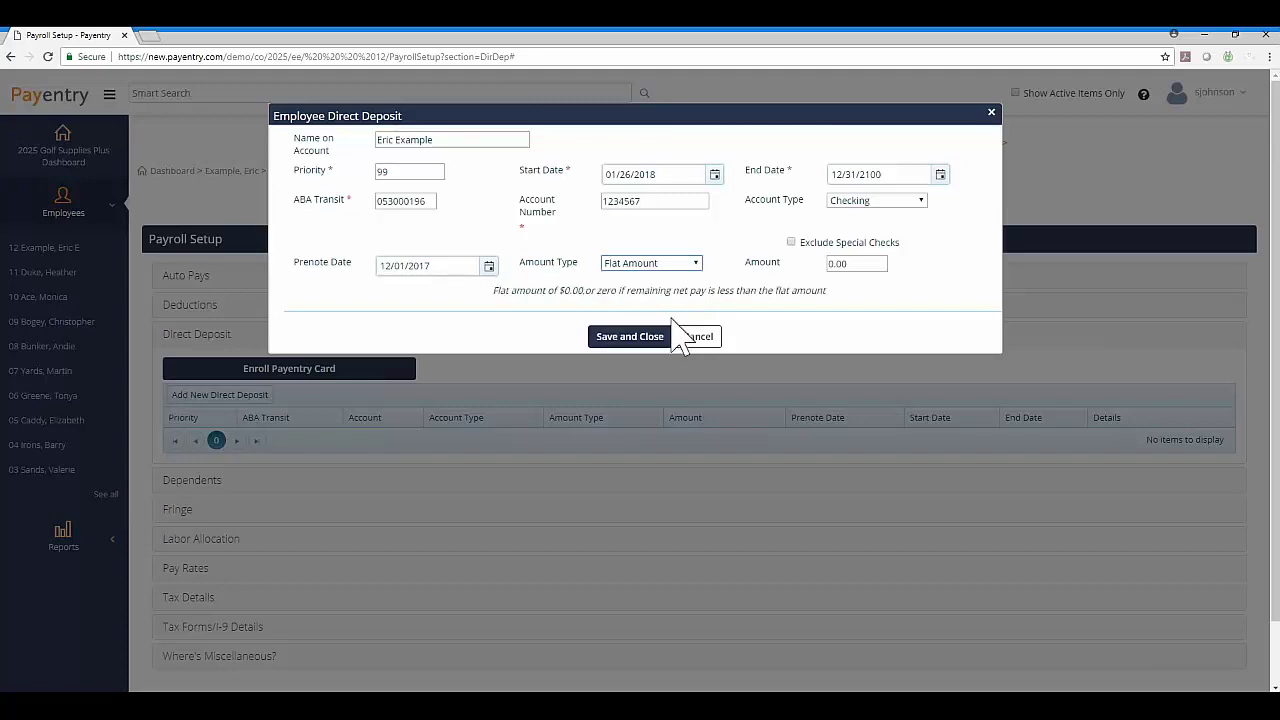
click(698, 264)
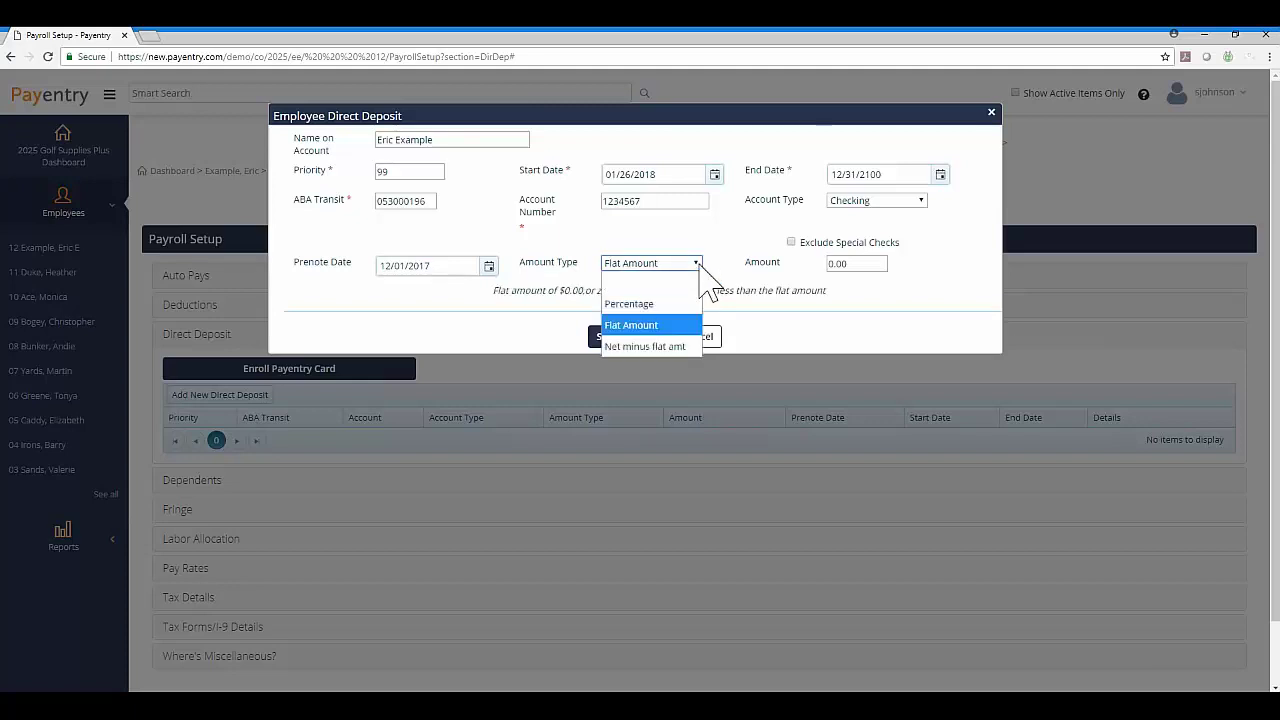
click(680, 341)
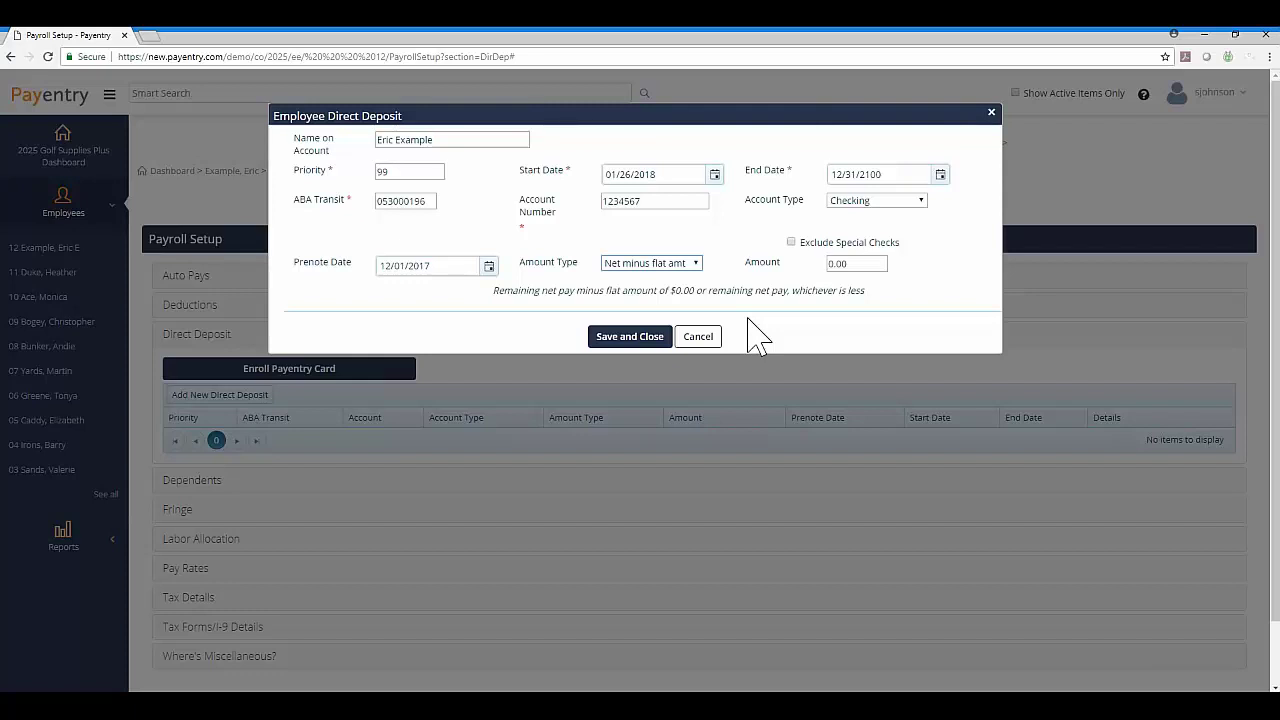
click(697, 263)
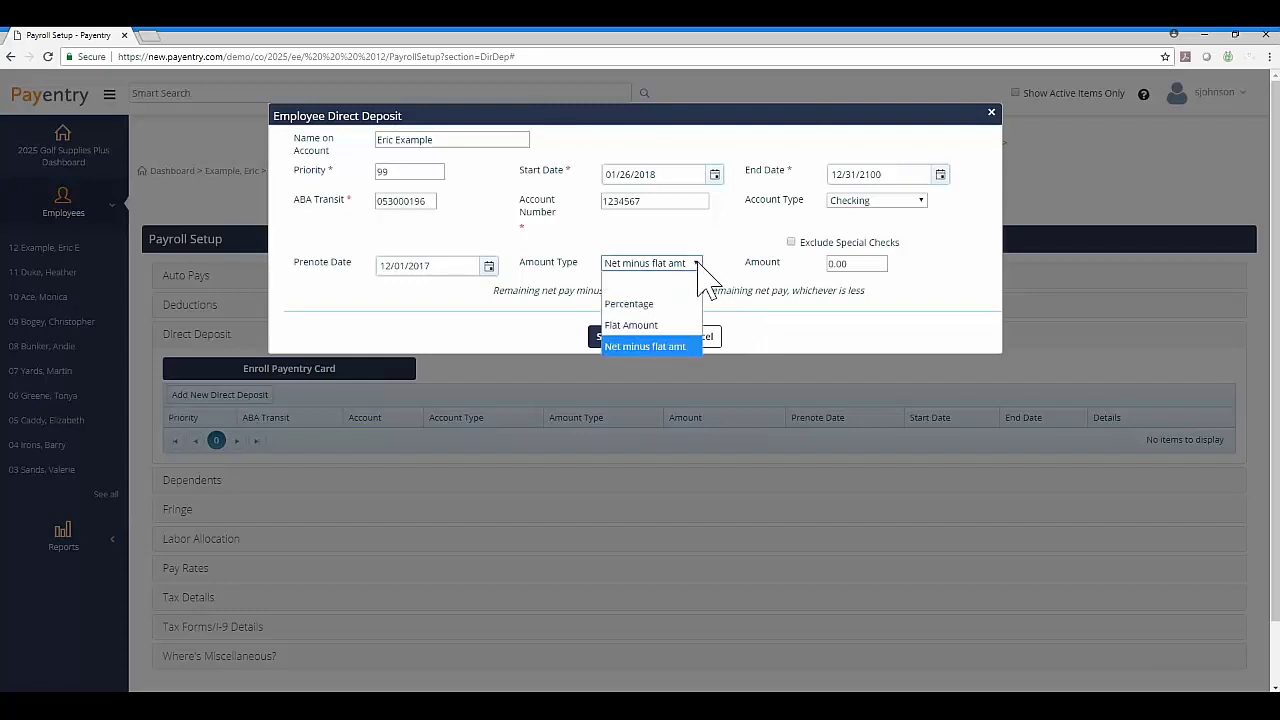
click(684, 312)
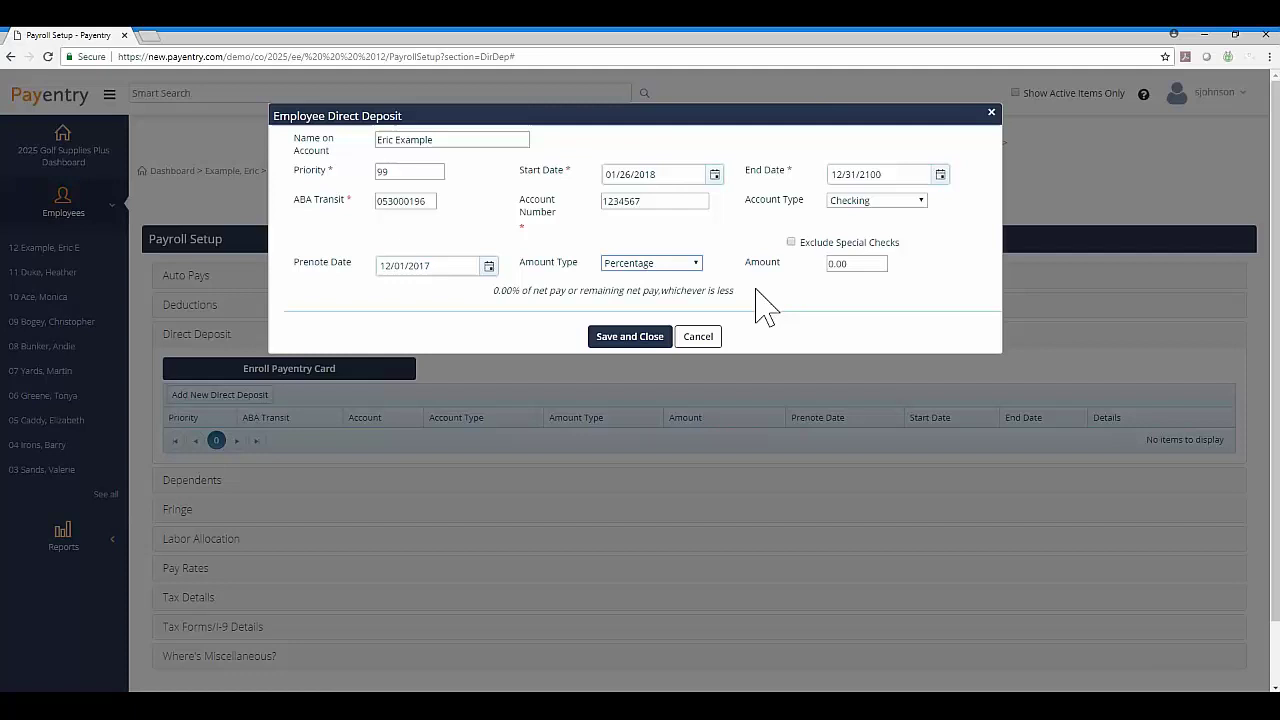
Replace the 0.00 amount with 100.
click(863, 263)
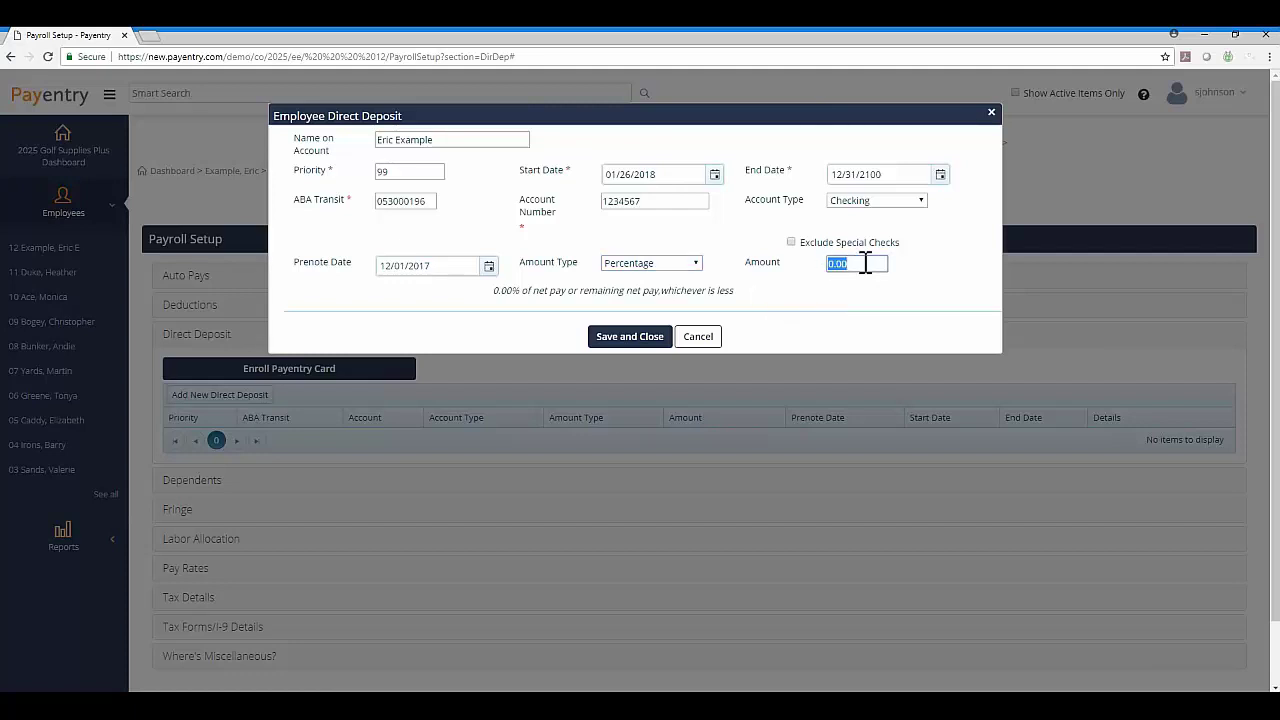
text(100)
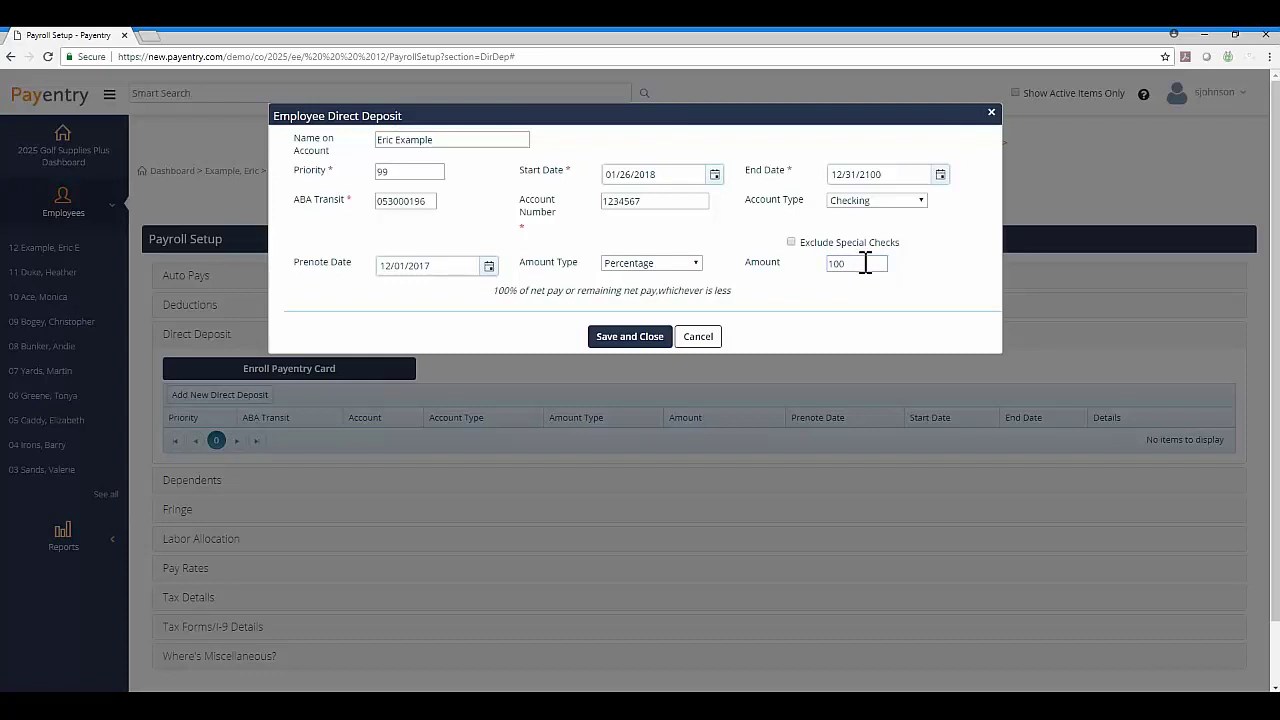
Save and close the new direct deposit.
click(630, 337)
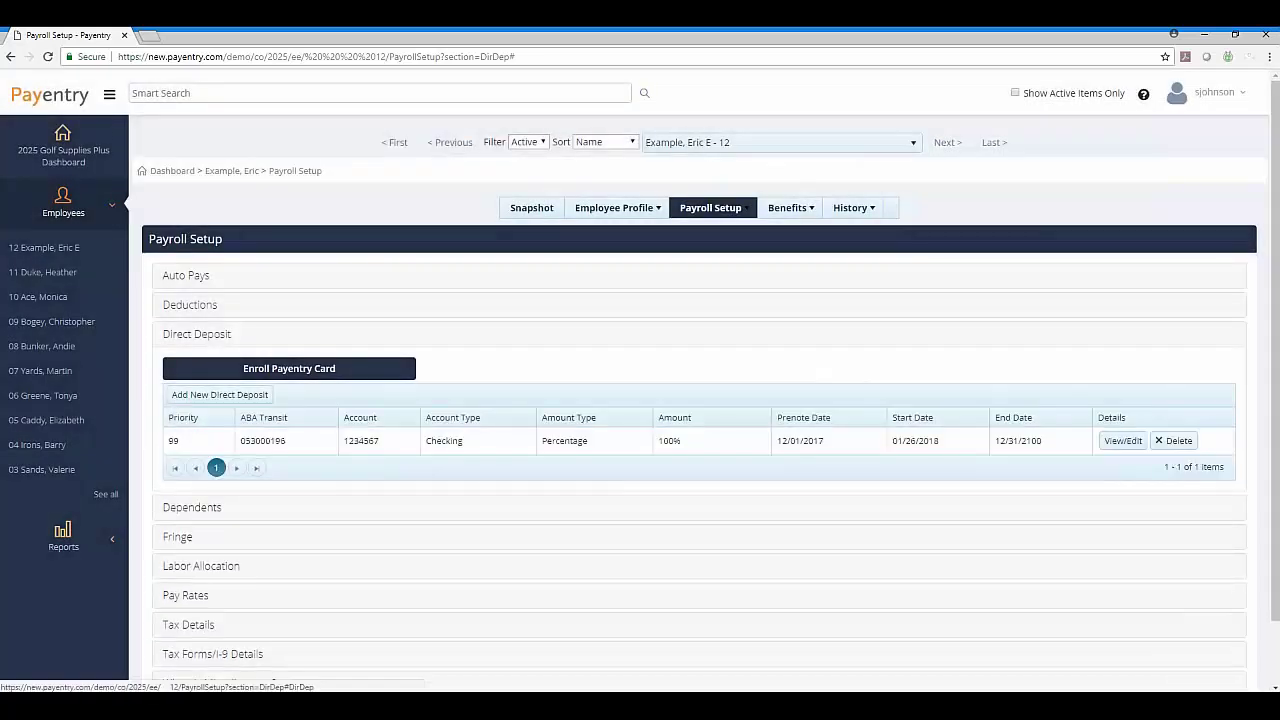